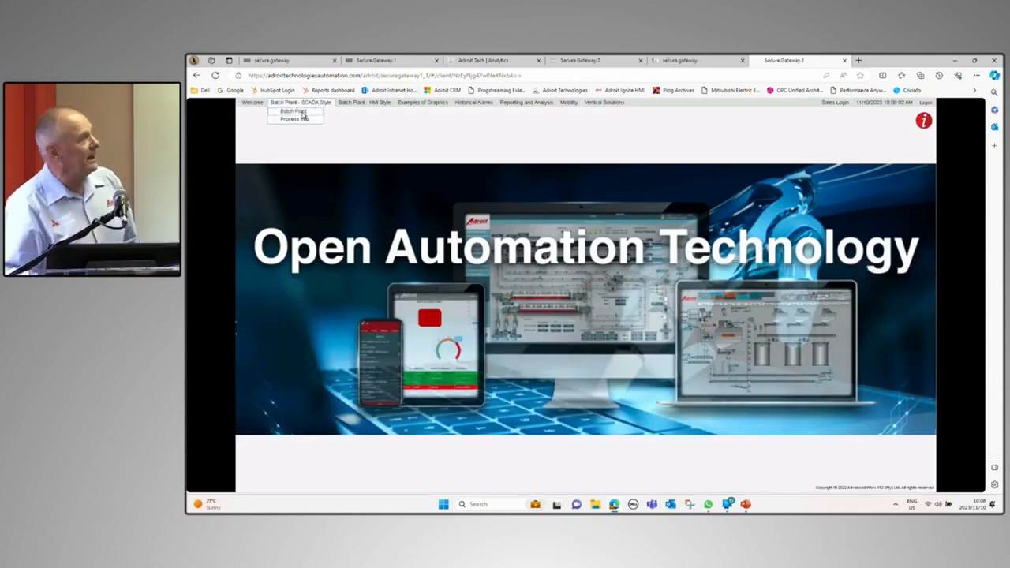
Step: Open the SCADA-style Batch Plant page, reset the plant and set the number of batches required to 60
{"action": "left_click", "coordinate": [303, 116]}
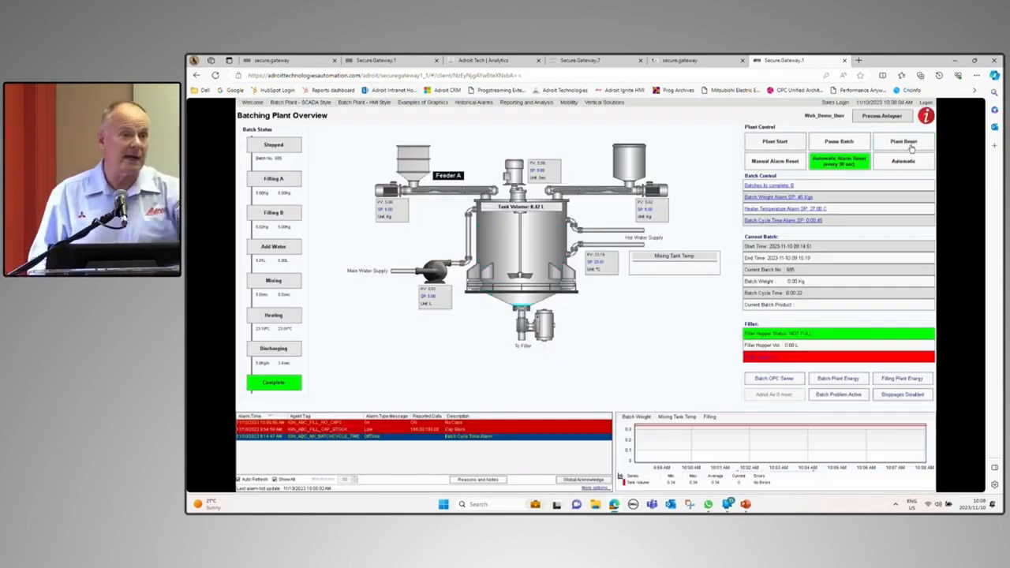
{"action": "left_click", "coordinate": [909, 145]}
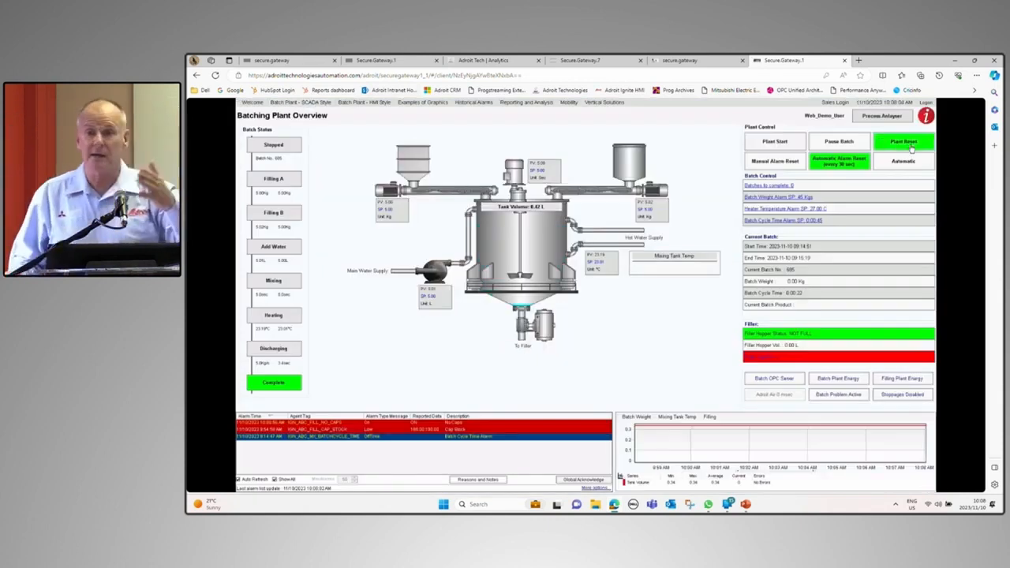
{"action": "left_click", "coordinate": [778, 187]}
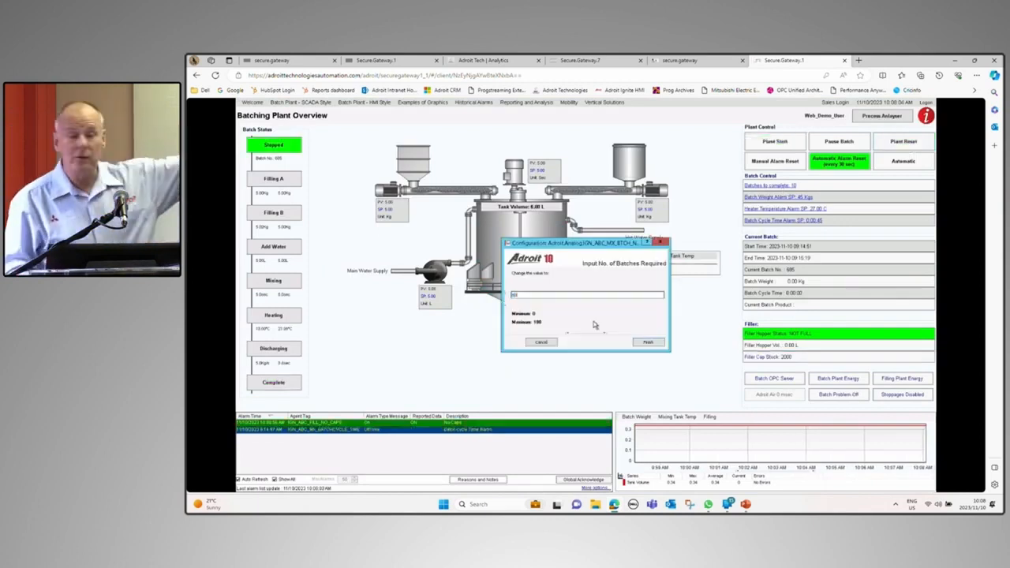
{"action": "left_click", "coordinate": [649, 340]}
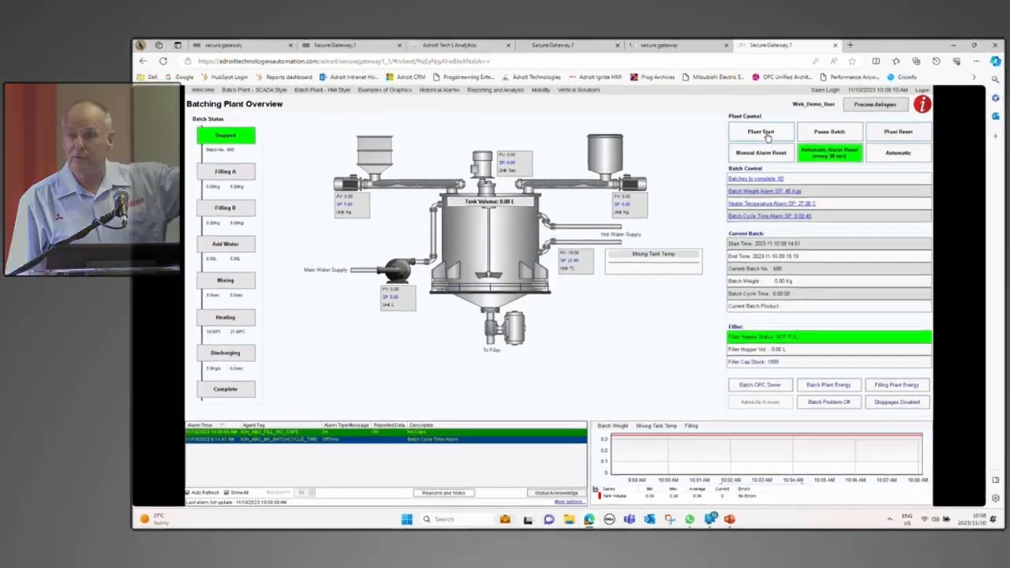
Step: Start the batching plant and activate the simulated batch problem
{"action": "left_click", "coordinate": [765, 136]}
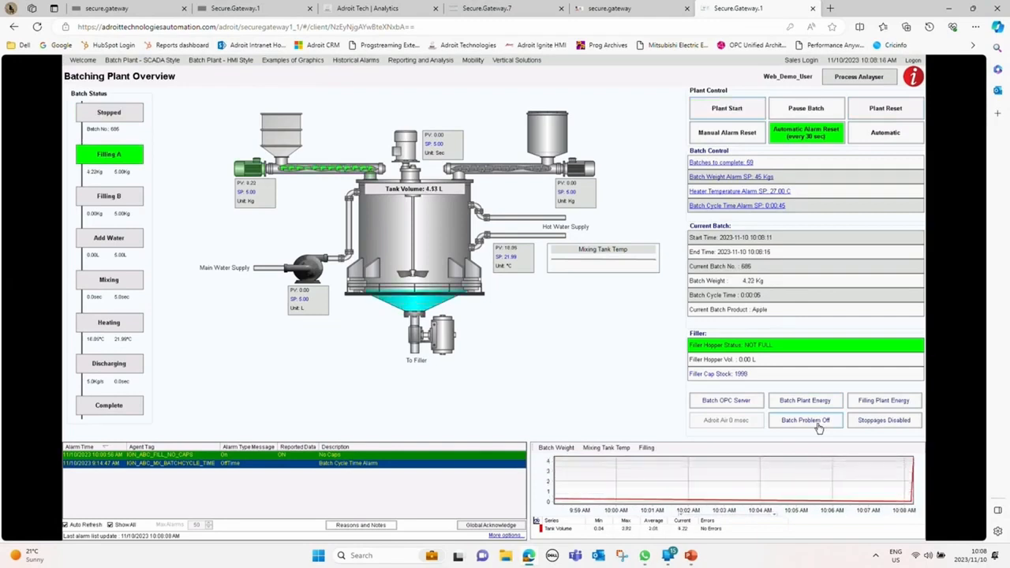
{"action": "left_click", "coordinate": [819, 427]}
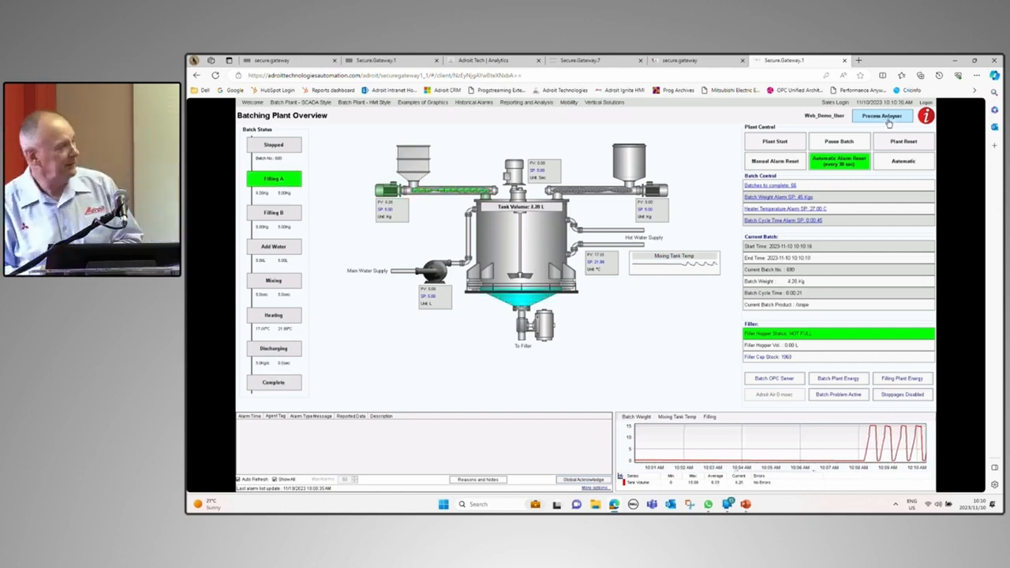
Step: Open the Process Analyser and analyse the Large Analysis (Public) configuration over the period Now minus 1 hour
{"action": "left_click", "coordinate": [888, 118]}
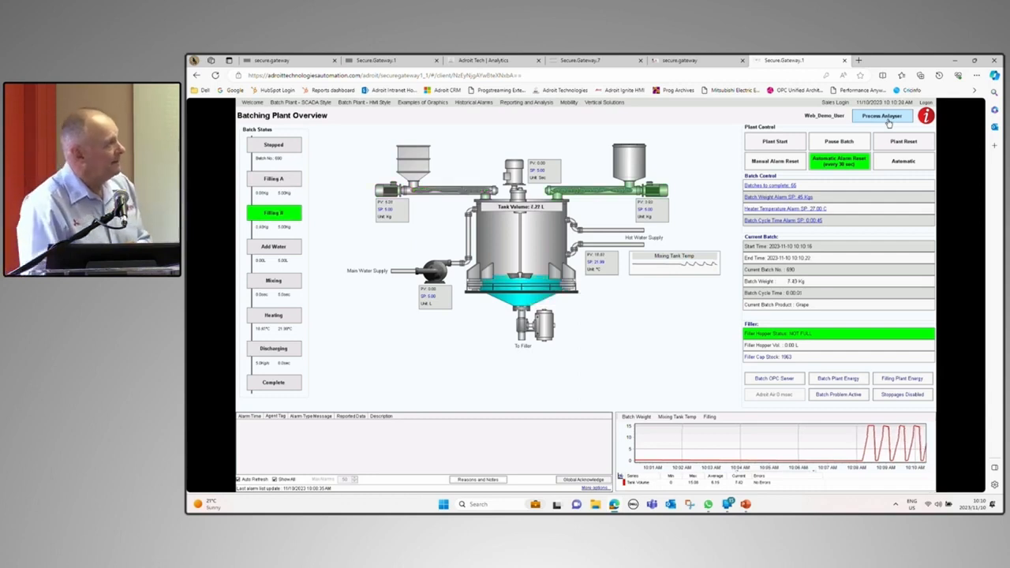
{"action": "left_click", "coordinate": [882, 117]}
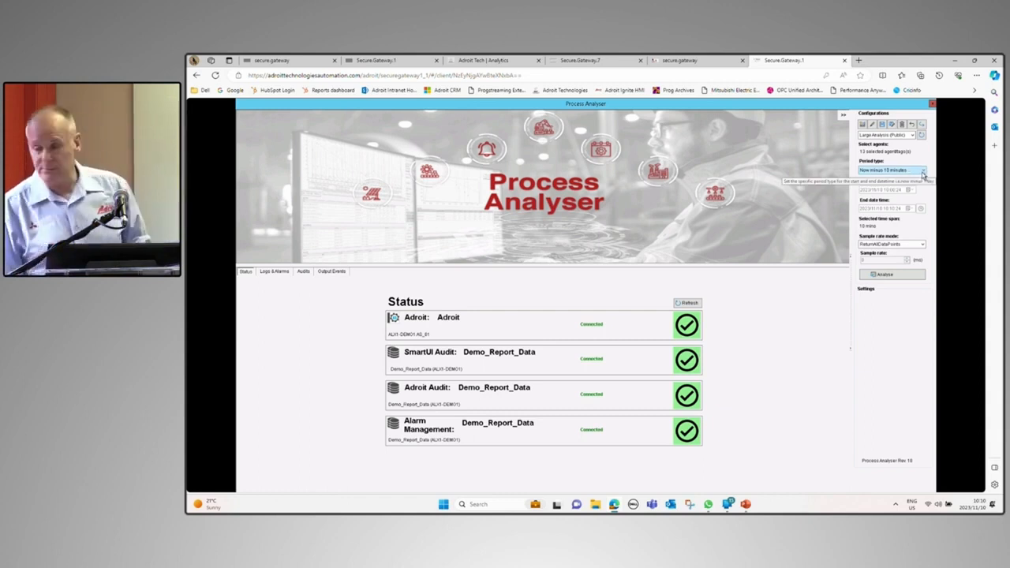
{"action": "left_click", "coordinate": [925, 173]}
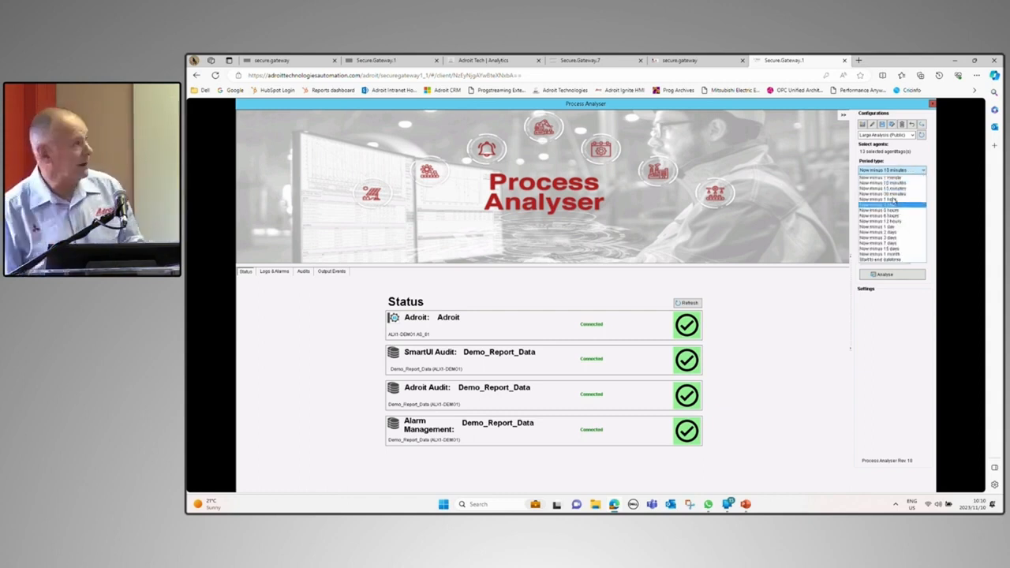
{"action": "left_click", "coordinate": [895, 200]}
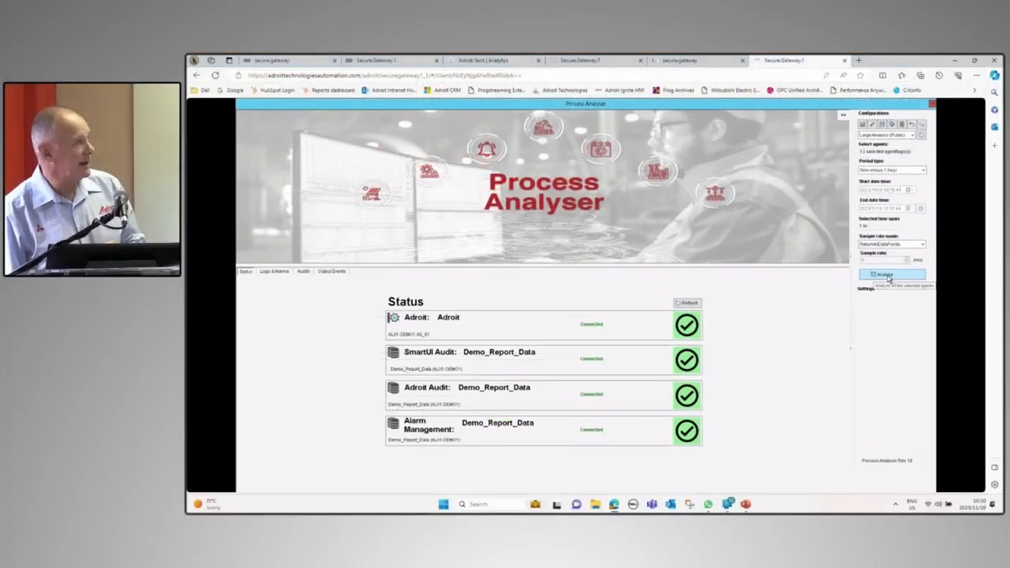
{"action": "left_click", "coordinate": [888, 275]}
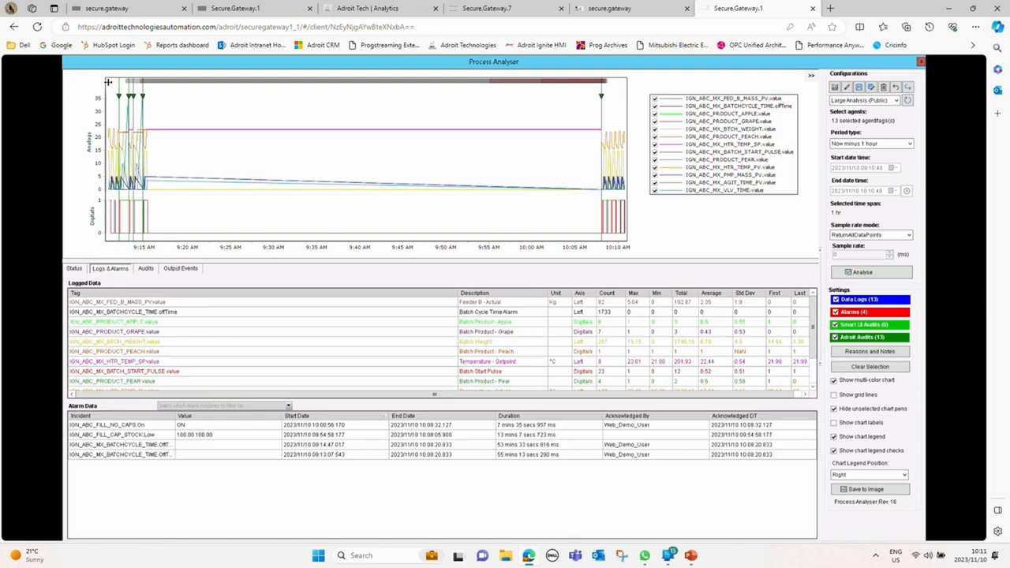
Step: Point out the early cluster of batches on the chart and change the period type to Start to end datetime
{"action": "left_click_drag", "start_coordinate": [109, 86], "coordinate": [164, 155]}
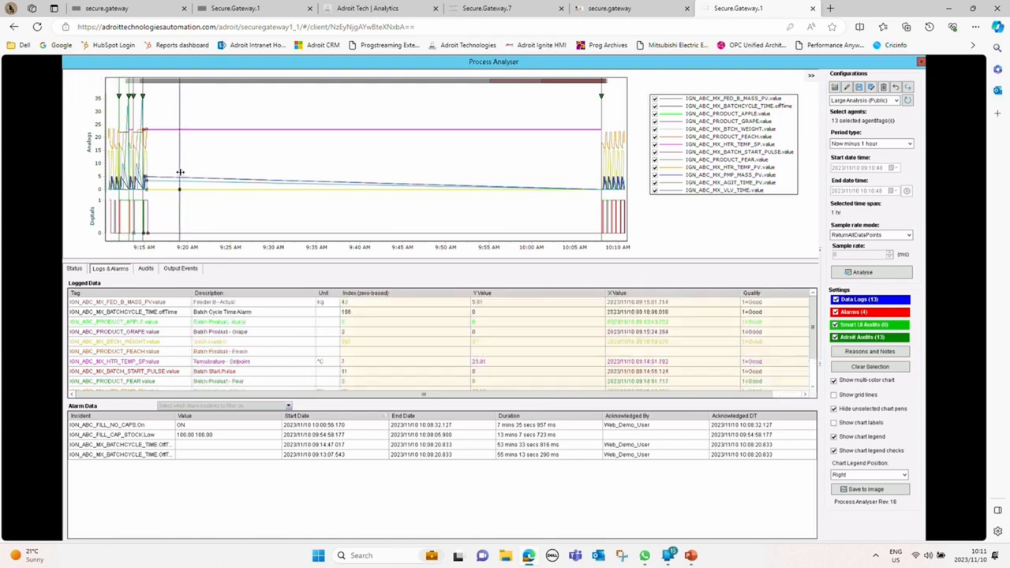
{"action": "left_click", "coordinate": [910, 145]}
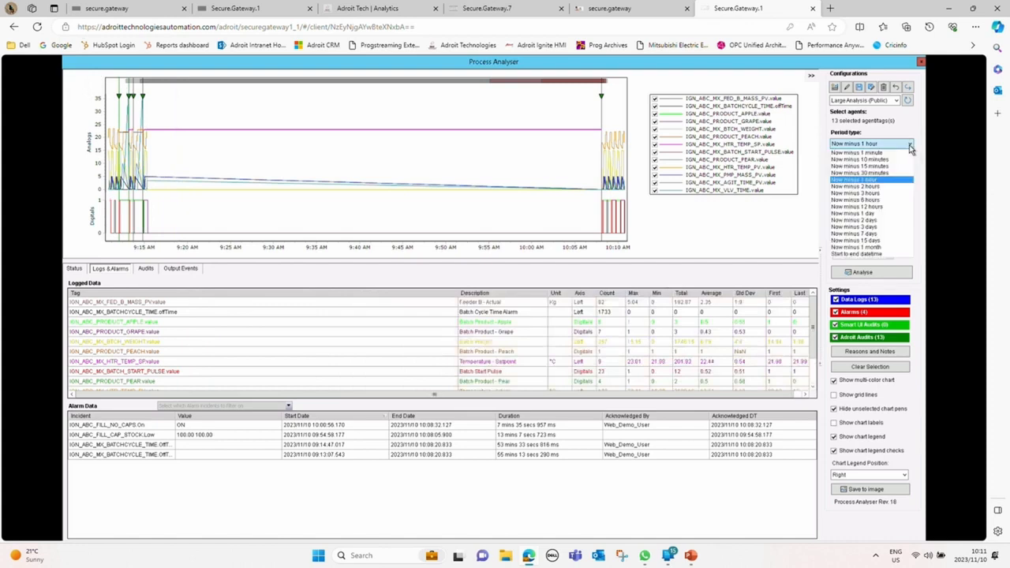
{"action": "left_click", "coordinate": [913, 145]}
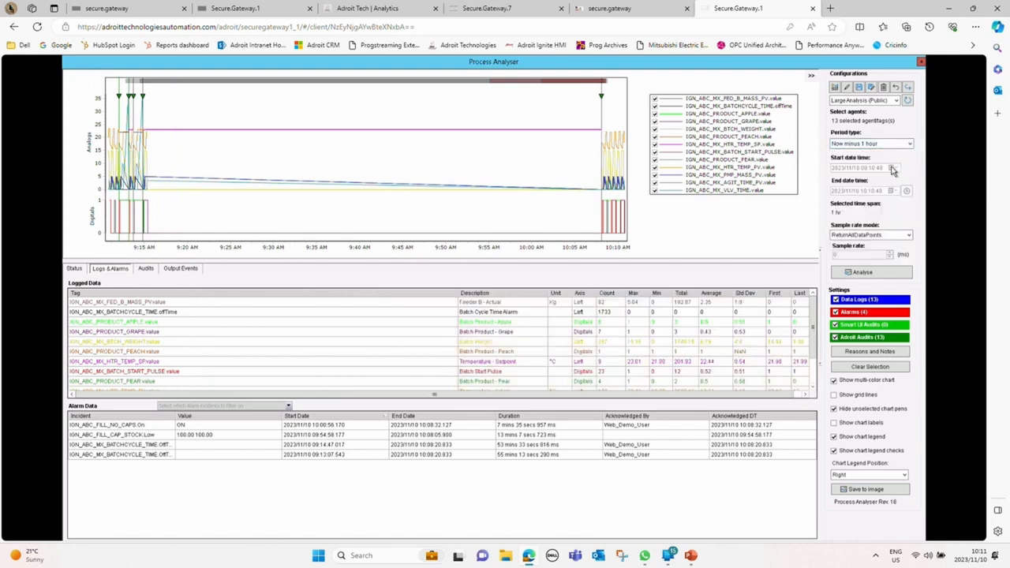
{"action": "left_click", "coordinate": [910, 145]}
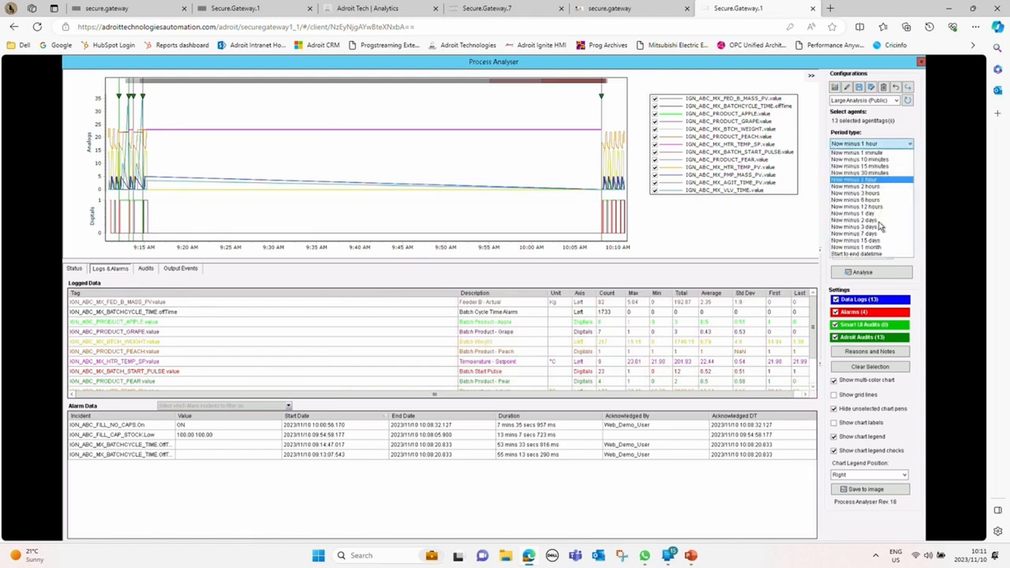
{"action": "left_click", "coordinate": [870, 254]}
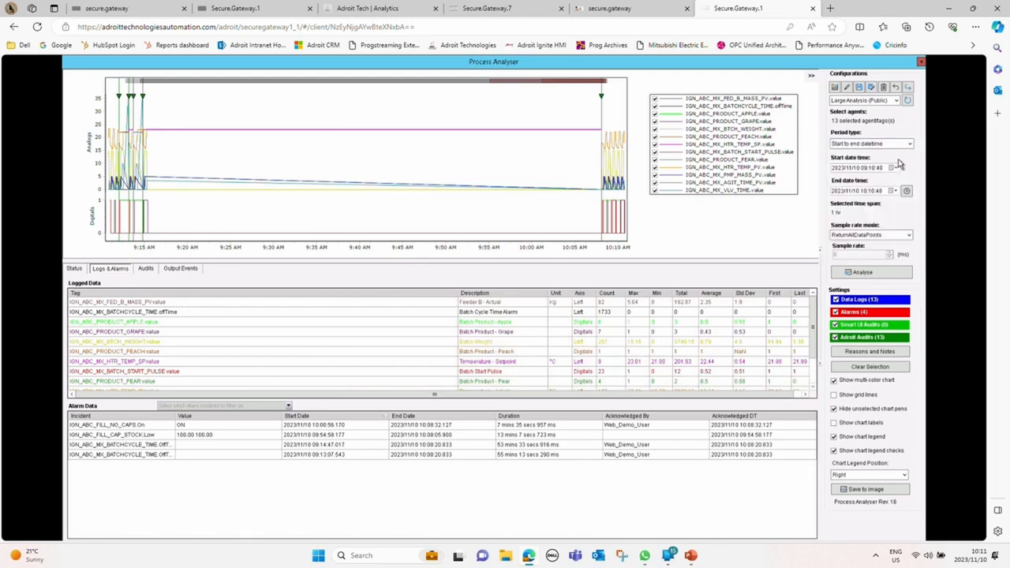
Step: Set the analysis start date time to 2023/11/10 09:00:48
{"action": "left_click", "coordinate": [895, 169]}
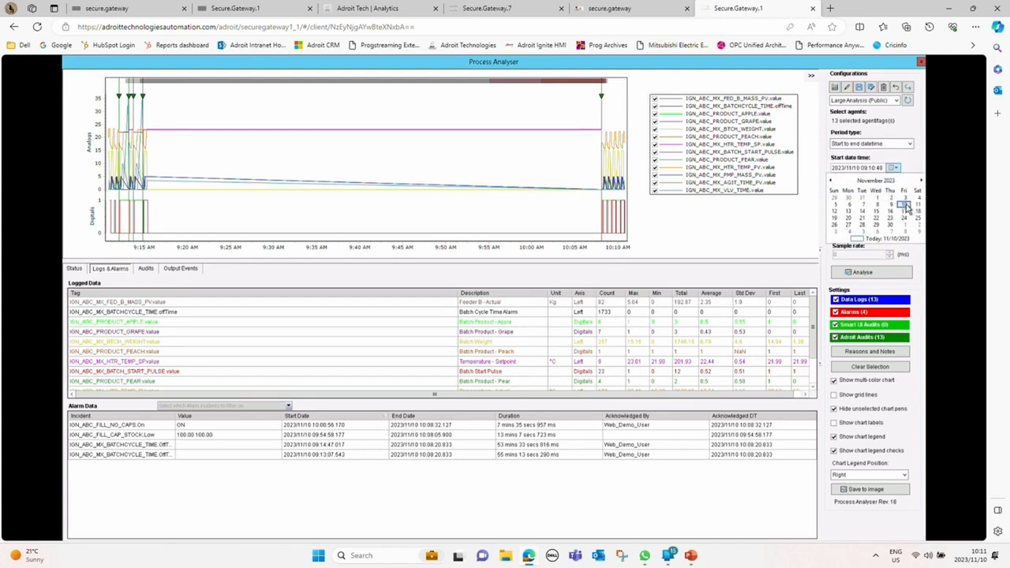
{"action": "left_click", "coordinate": [906, 204]}
{"action": "left_click", "coordinate": [875, 169]}
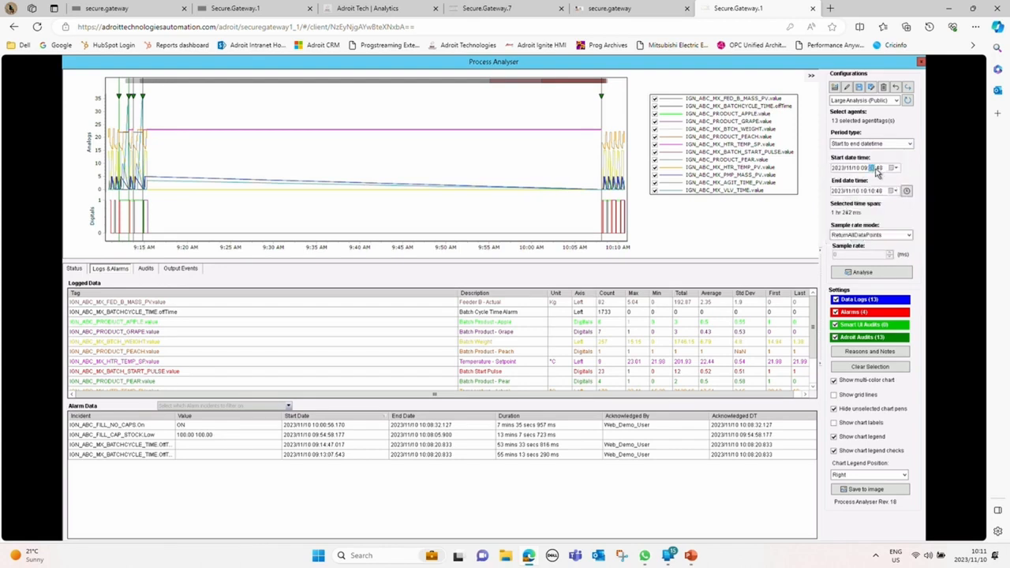
{"action": "type", "text": "00"}
{"action": "type", "text": "14"}
{"action": "type", "text": "00"}
Step: Set the end time to 09:15:48 on the same day and run the analysis
{"action": "left_click", "coordinate": [871, 192]}
{"action": "left_click", "coordinate": [865, 191]}
{"action": "type", "text": "09"}
{"action": "left_click", "coordinate": [872, 193]}
{"action": "type", "text": "16"}
{"action": "left_click", "coordinate": [872, 273]}
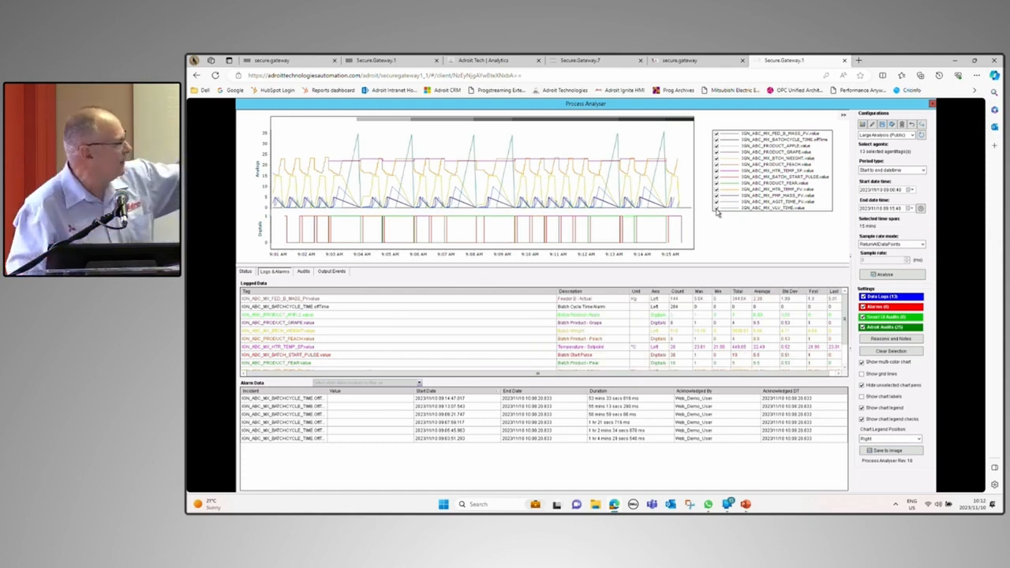
Step: Examine each batch cycle time alarm in the alarm data, one after another, against its duration bar on the chart
{"action": "left_click", "coordinate": [309, 400]}
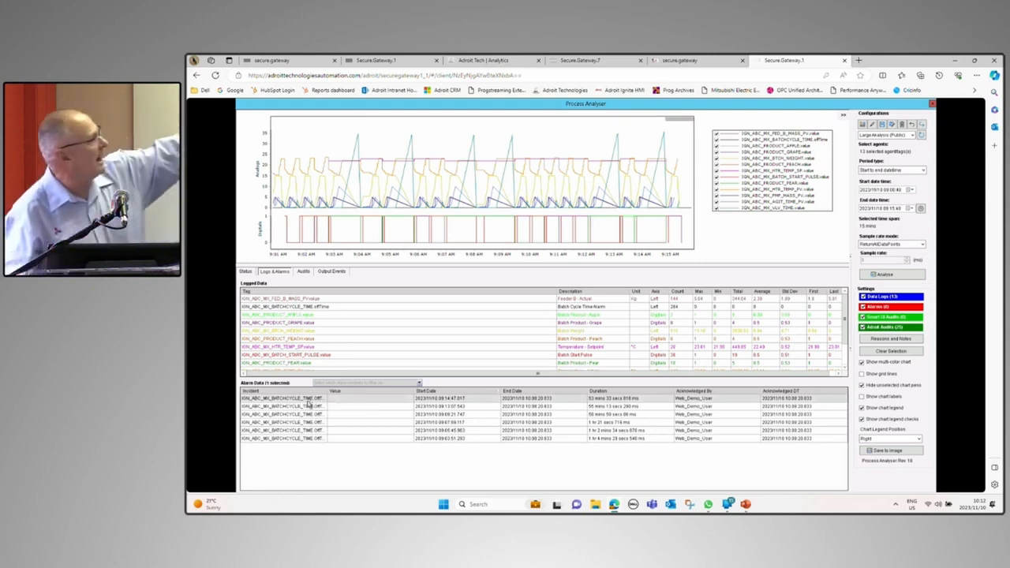
{"action": "left_click", "coordinate": [310, 407]}
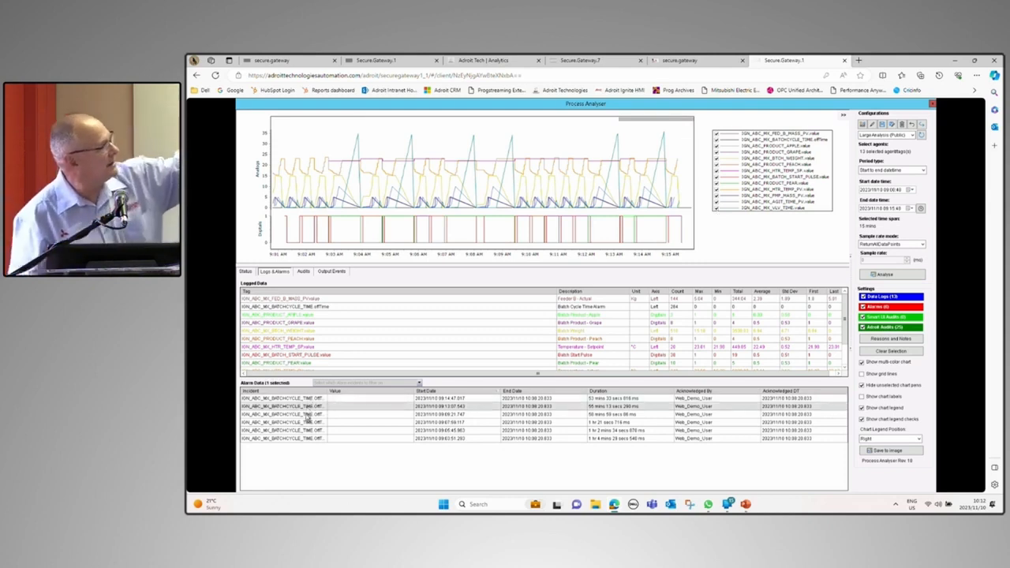
{"action": "left_click", "coordinate": [308, 415]}
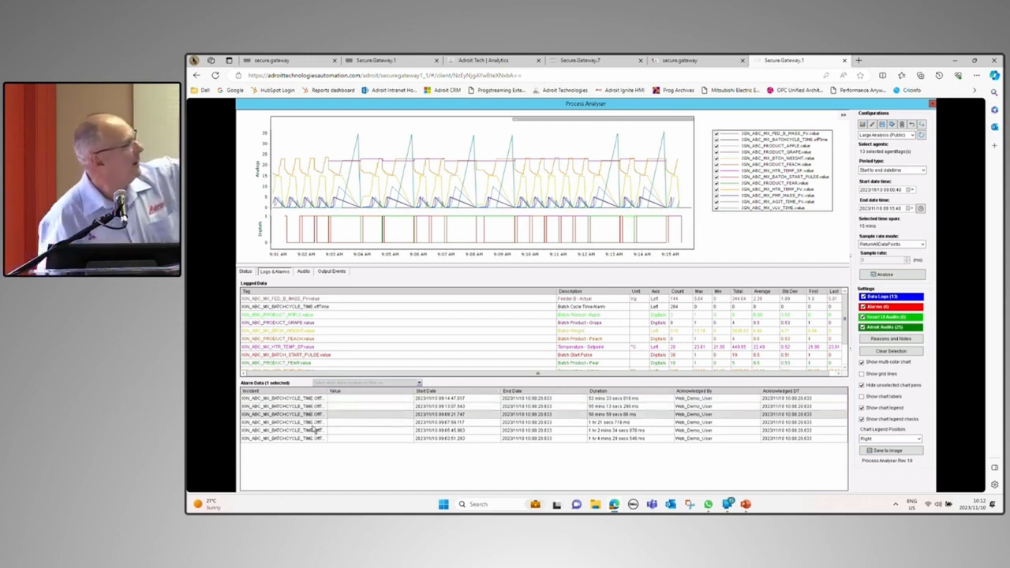
{"action": "left_click", "coordinate": [314, 423]}
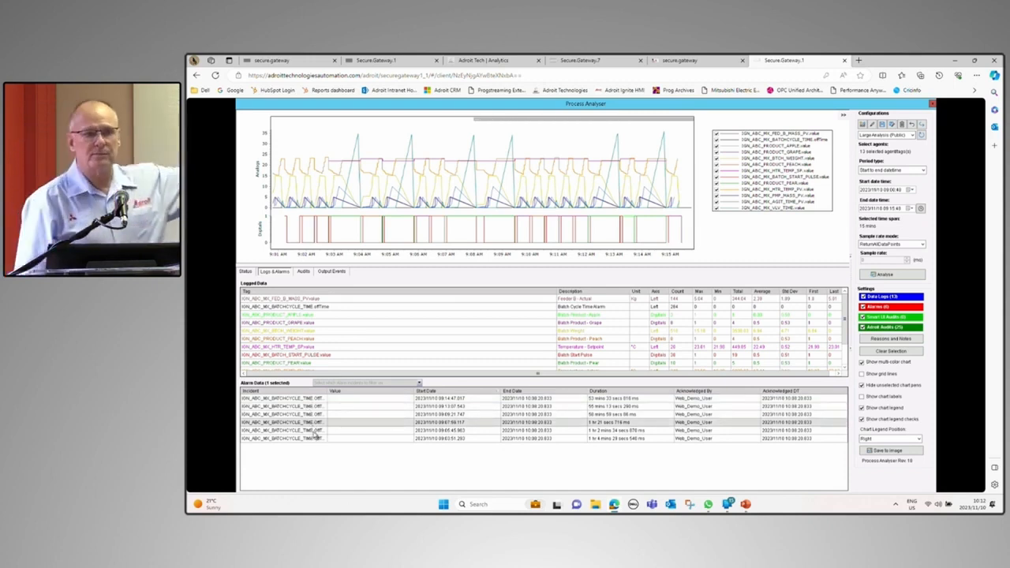
{"action": "left_click", "coordinate": [315, 430]}
{"action": "left_click", "coordinate": [316, 439]}
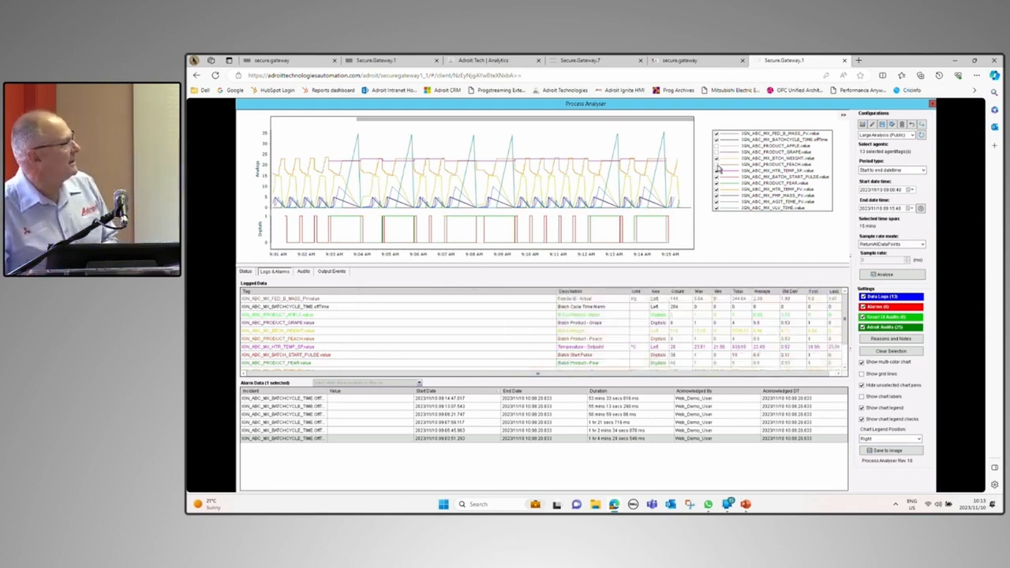
Step: Hide the other digital traces and compare the Apple and Pear product traces, leaving only Pear plotted in the digital area
{"action": "left_click", "coordinate": [718, 181]}
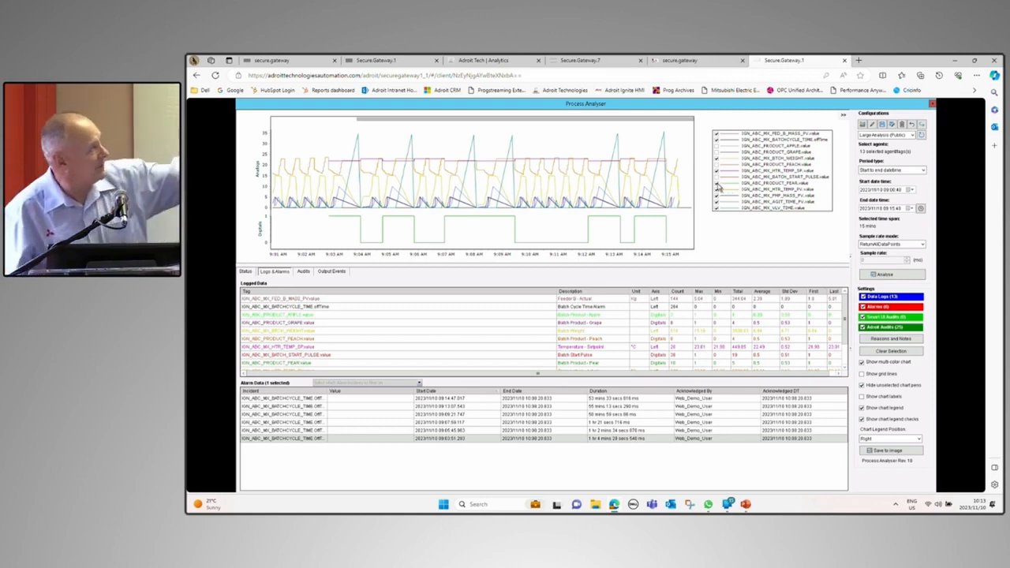
{"action": "left_click", "coordinate": [718, 184]}
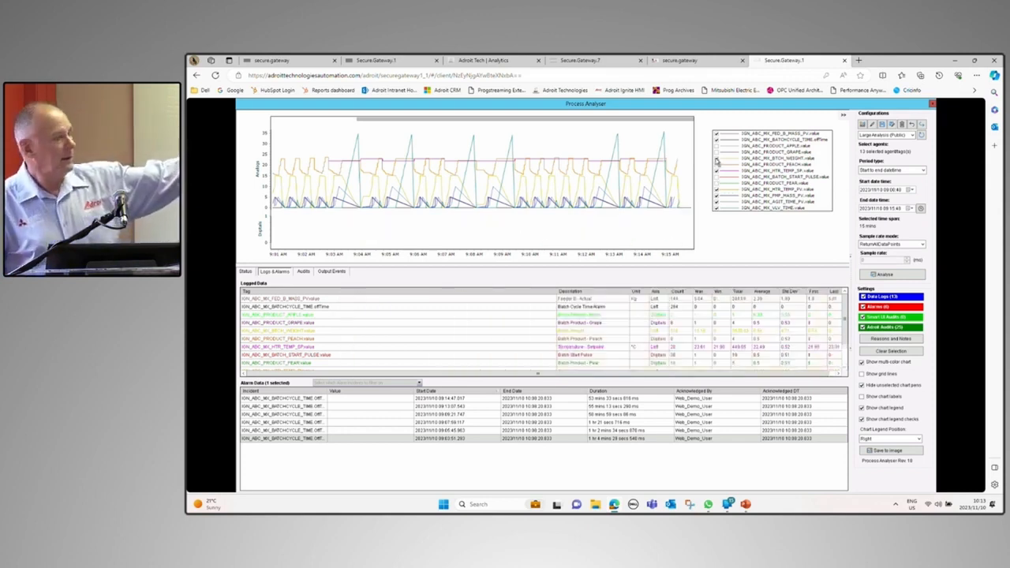
{"action": "left_click", "coordinate": [716, 147]}
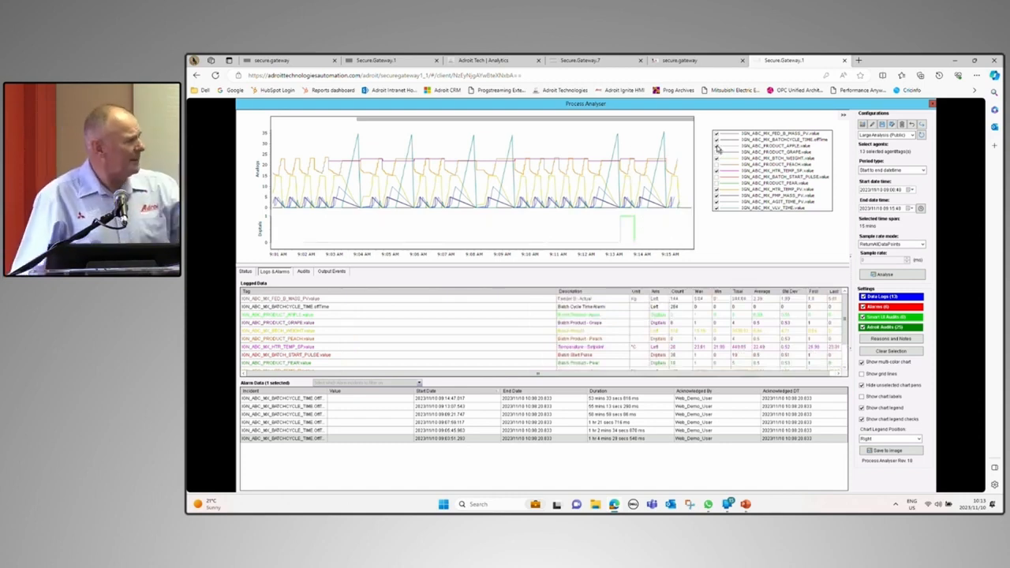
{"action": "left_click", "coordinate": [718, 186]}
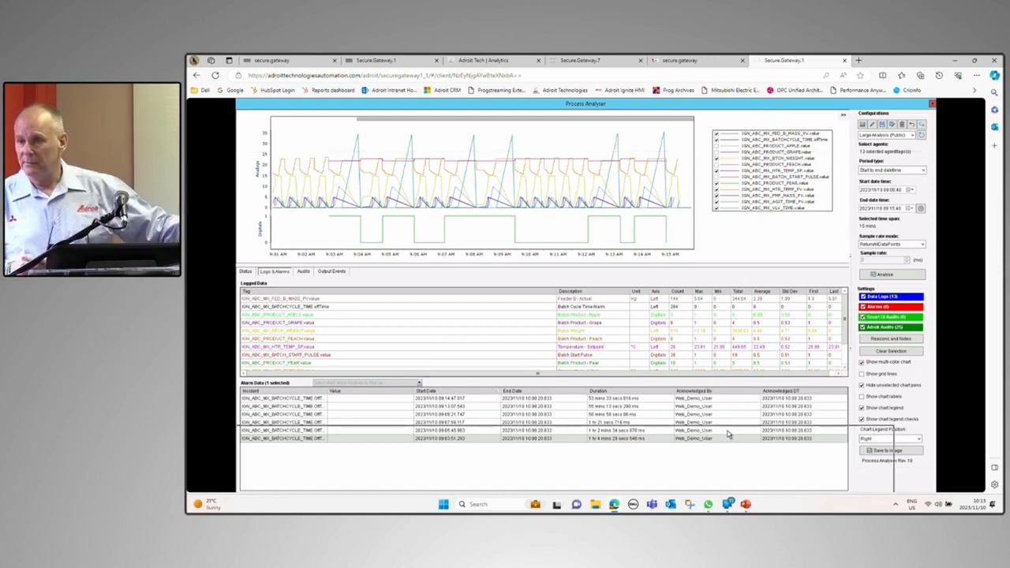
Step: Move the Process Analyser window down off the plant graphic and set the mixing tank's temperature setpoint to 25 °C
{"action": "left_click_drag", "start_coordinate": [726, 432], "coordinate": [726, 432]}
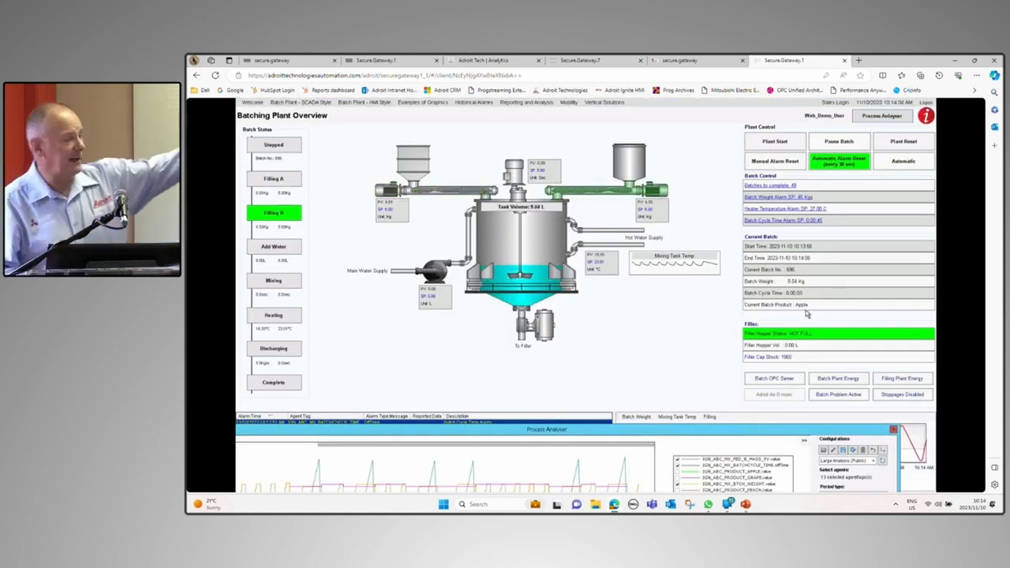
{"action": "left_click", "coordinate": [596, 268]}
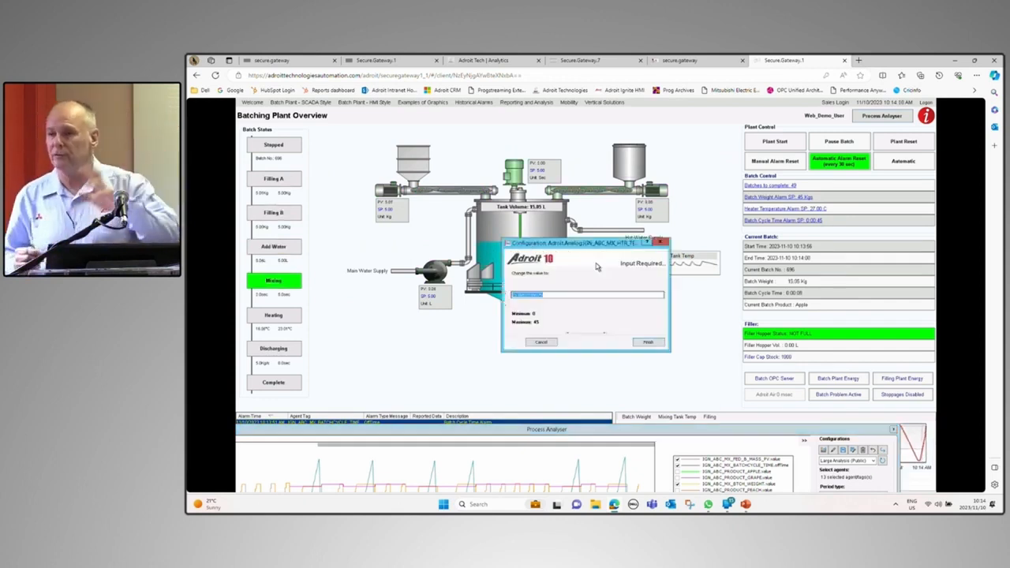
{"action": "type", "text": "25"}
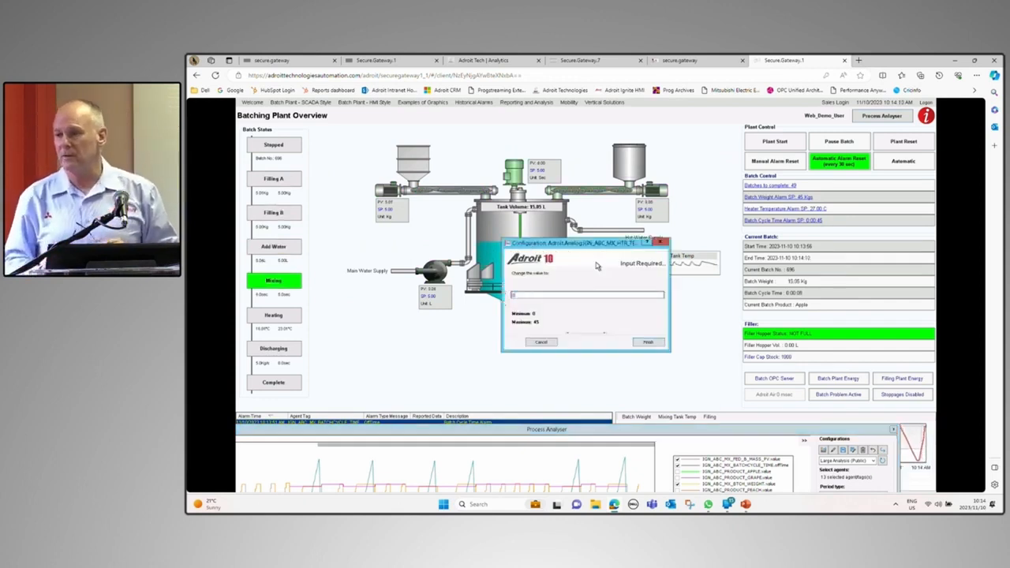
{"action": "left_click", "coordinate": [651, 344]}
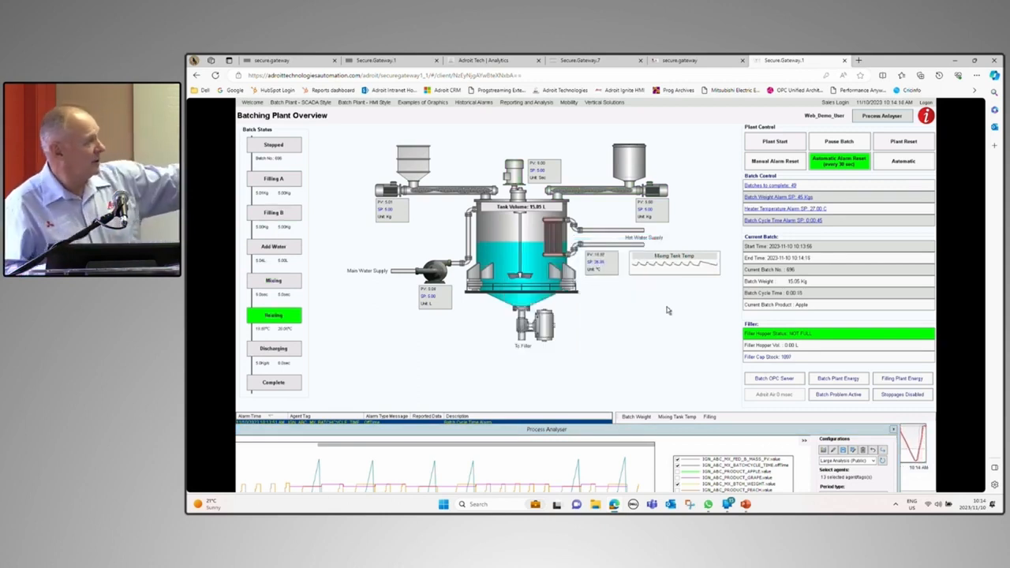
Step: Bring the Process Analyser back into full view and review the Adroit audit data through to the oldest setpoint changes
{"action": "left_click", "coordinate": [686, 430]}
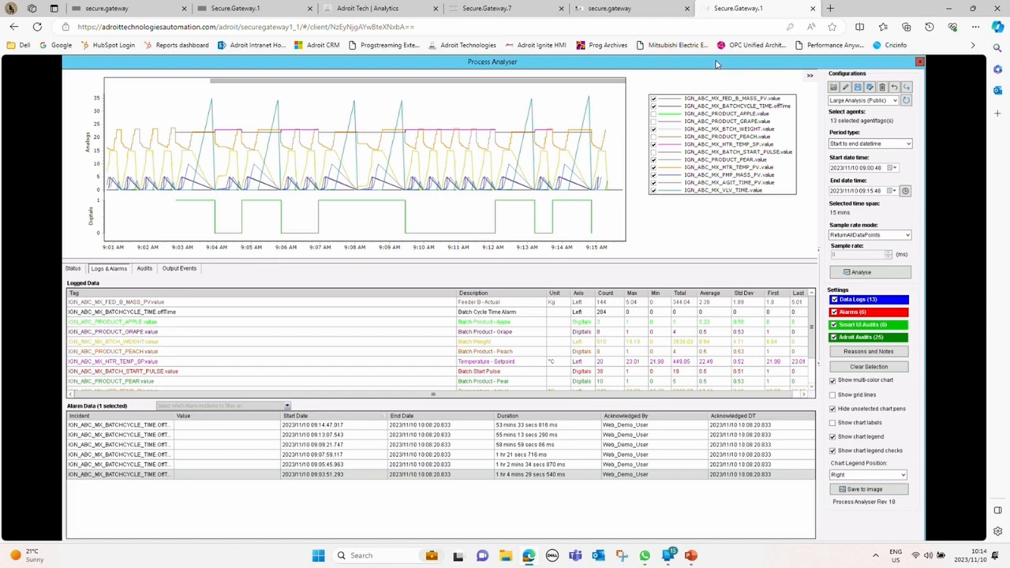
{"action": "left_click", "coordinate": [145, 271]}
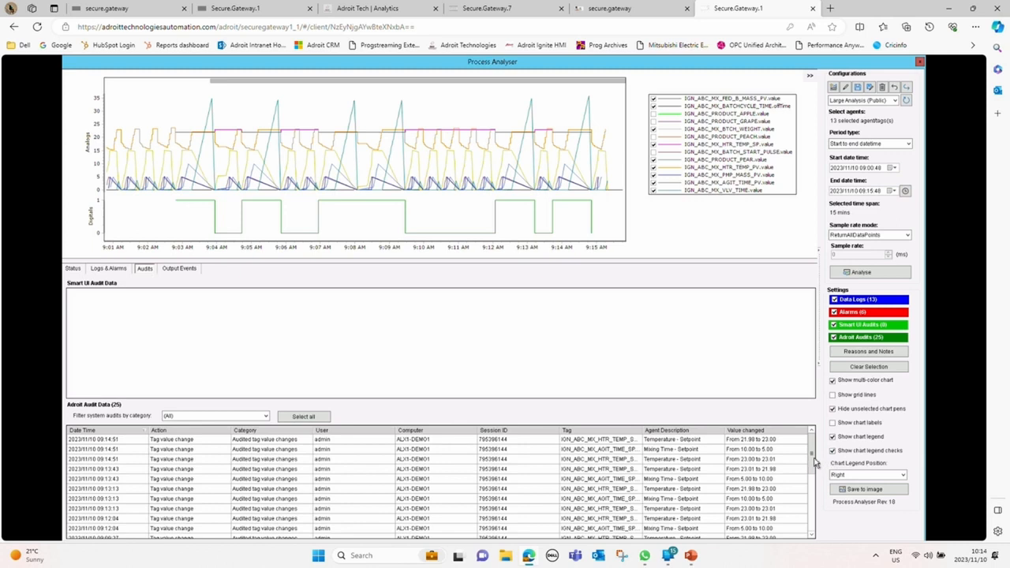
{"action": "left_click_drag", "start_coordinate": [807, 487], "coordinate": [813, 535]}
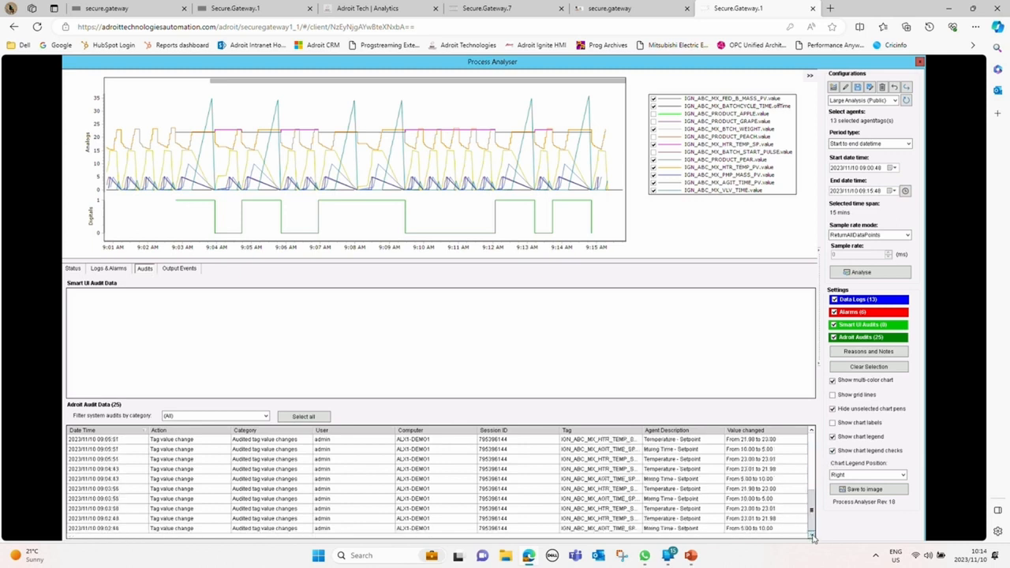
Step: Set the analysis period to Now minus 10 minutes and run the analysis again
{"action": "left_click", "coordinate": [813, 449]}
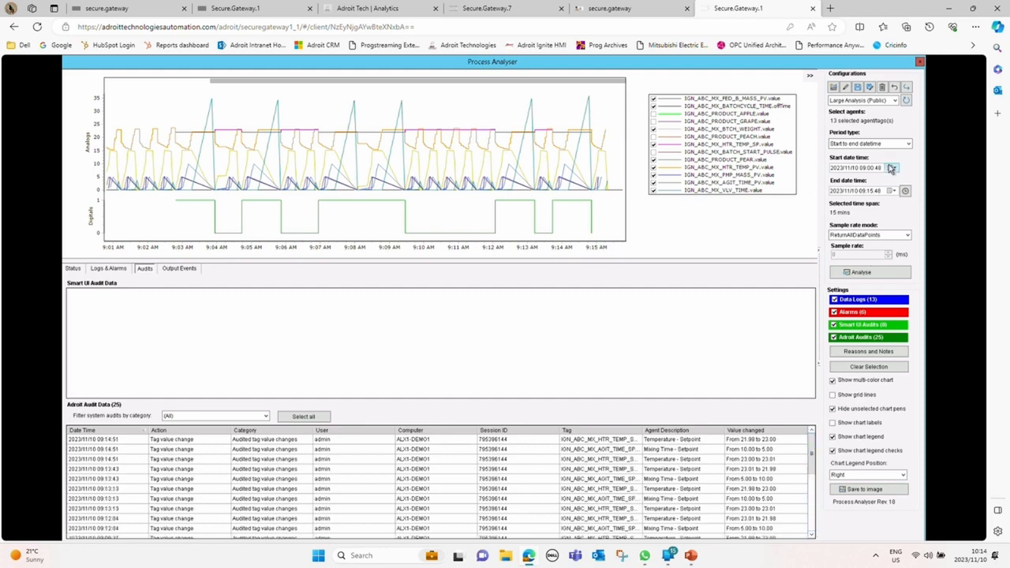
{"action": "left_click", "coordinate": [909, 146]}
{"action": "left_click", "coordinate": [908, 146]}
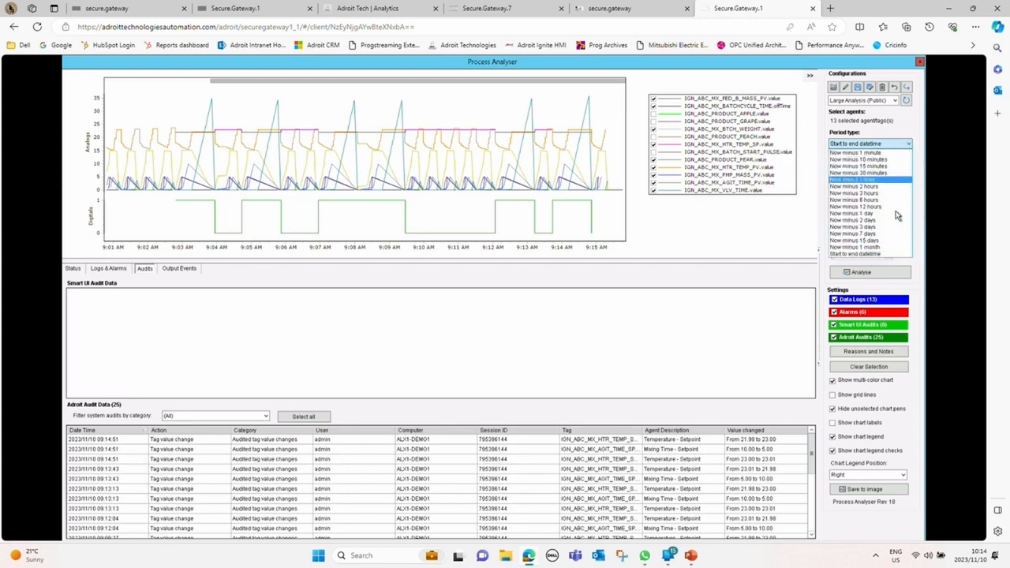
{"action": "left_click", "coordinate": [875, 160]}
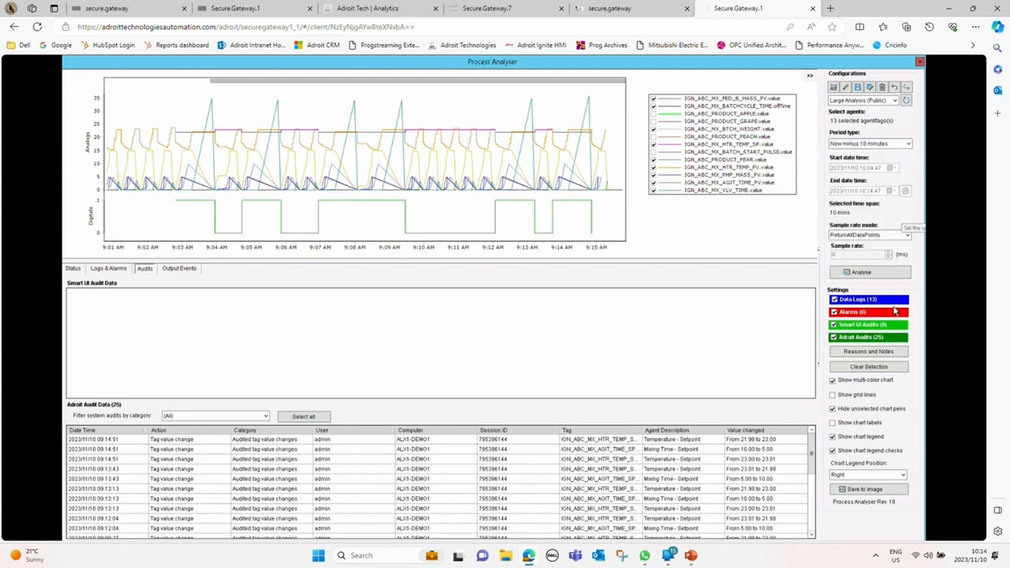
{"action": "left_click", "coordinate": [868, 273]}
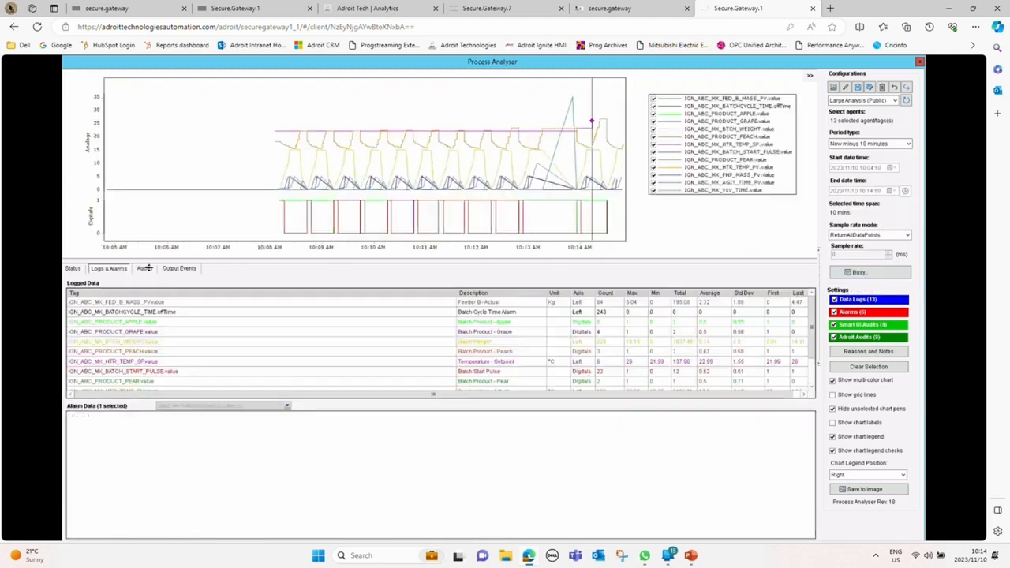
Step: Show the audits for the new period and select the newest temperature setpoint change in the Adroit audit data
{"action": "left_click", "coordinate": [145, 268]}
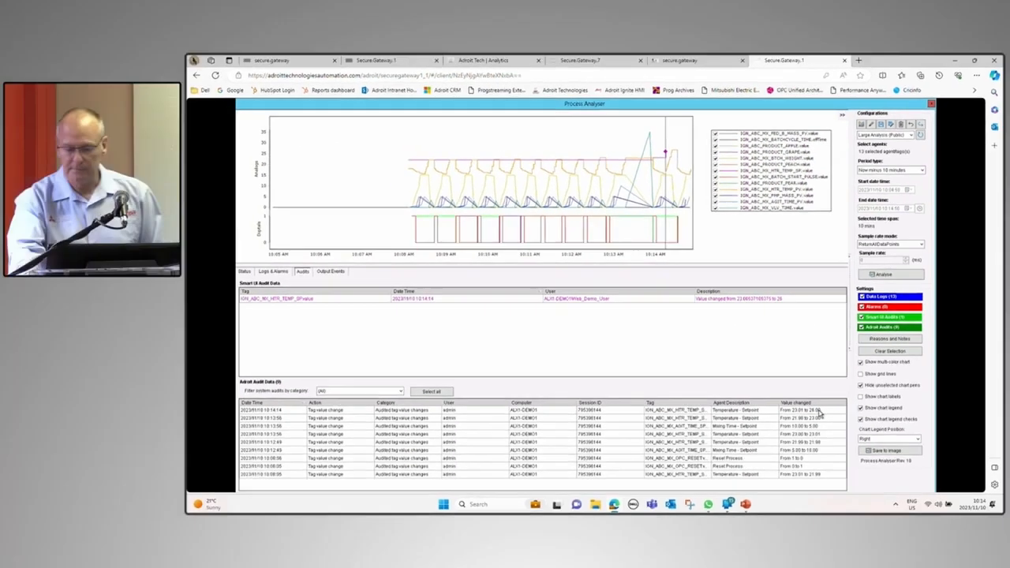
{"action": "left_click", "coordinate": [779, 440]}
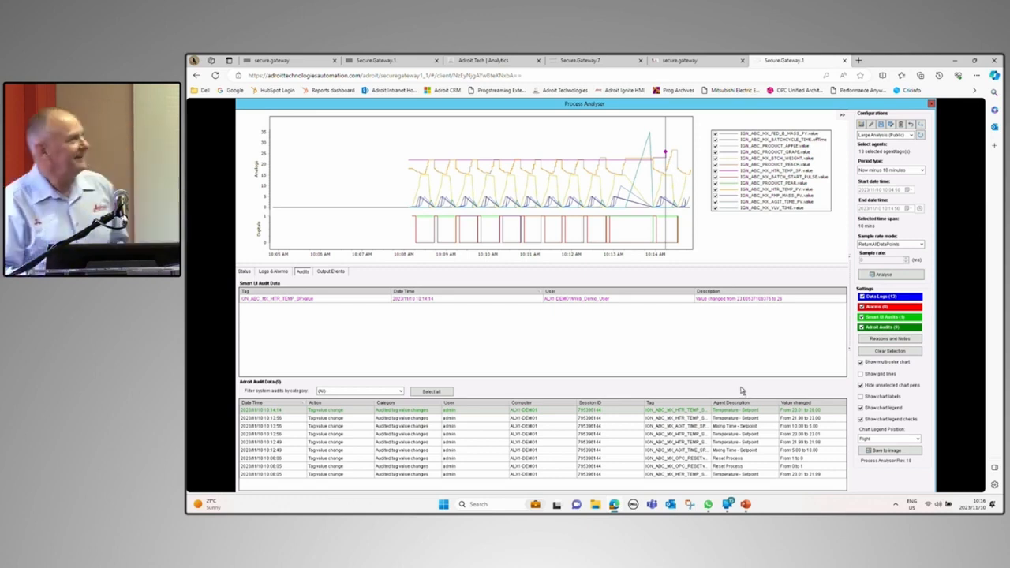
Step: Switch to the PowerPoint slide show and advance from the Process Analyser demo slide to the Presentations overview
{"action": "key", "text": "alt+Tab"}
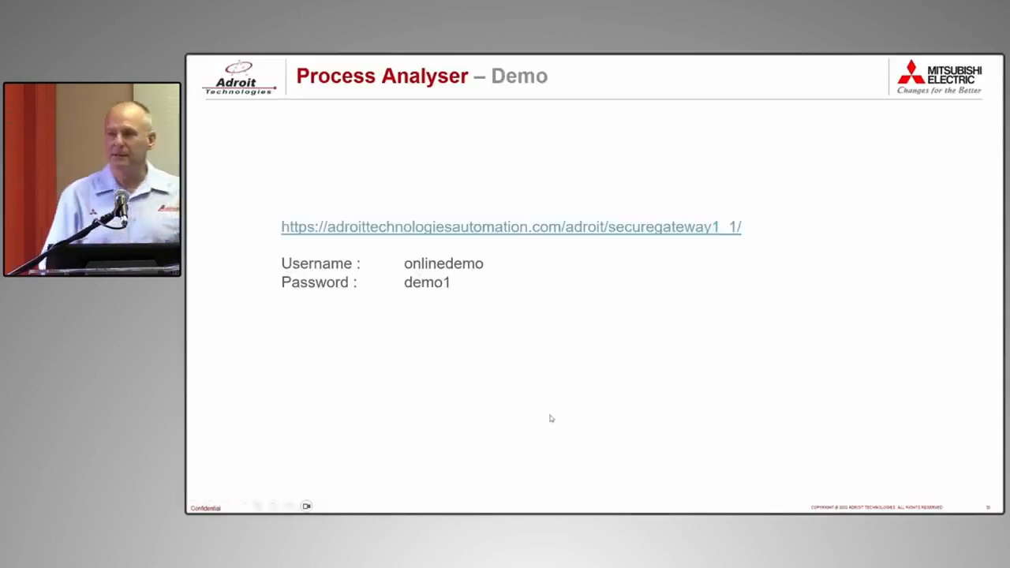
{"action": "key", "text": "Right"}
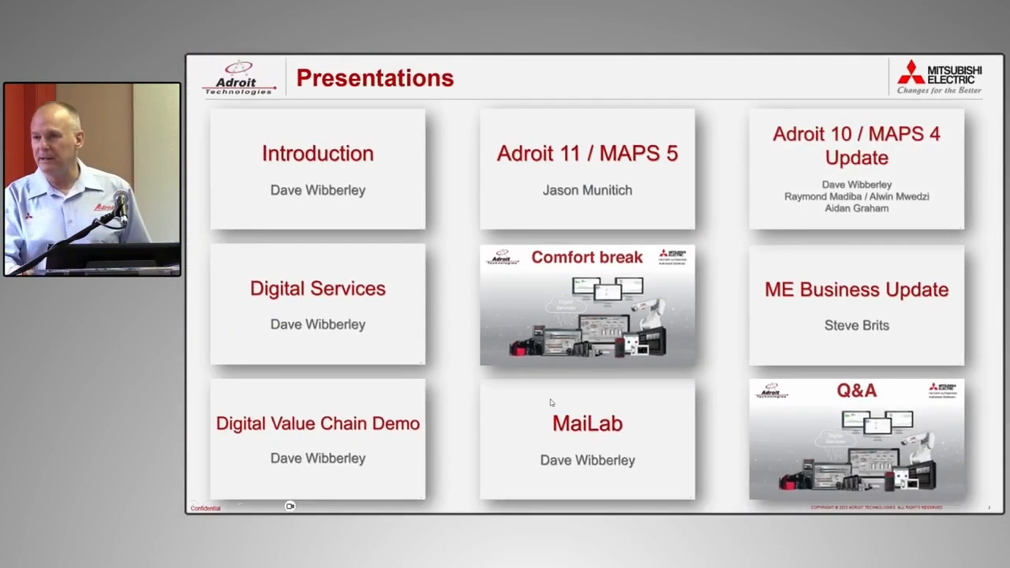